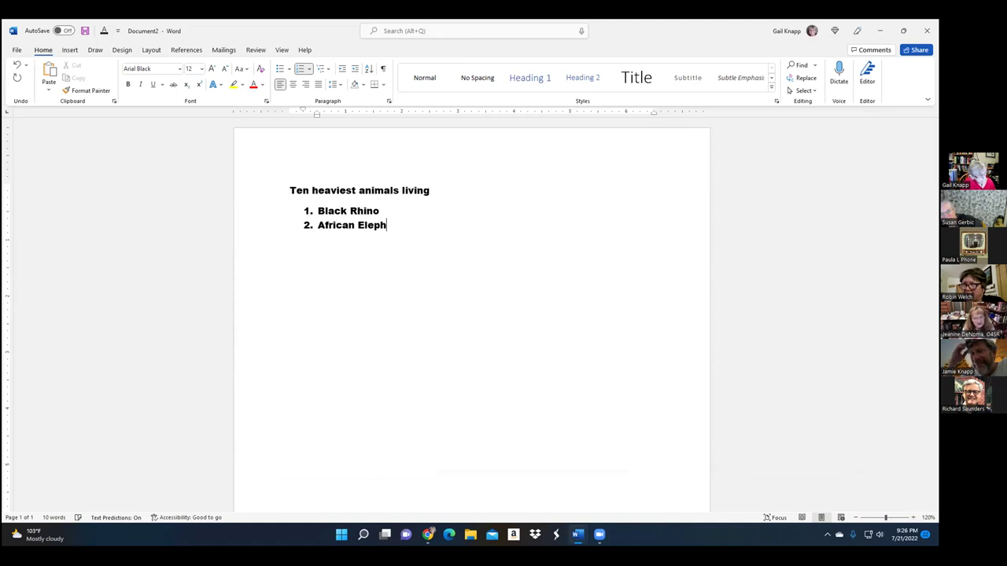
# Finish the African Elephant entry and add Asian Elephant and White Rhino as items 3 and 4 of the numbered list
pyautogui.press('Return')
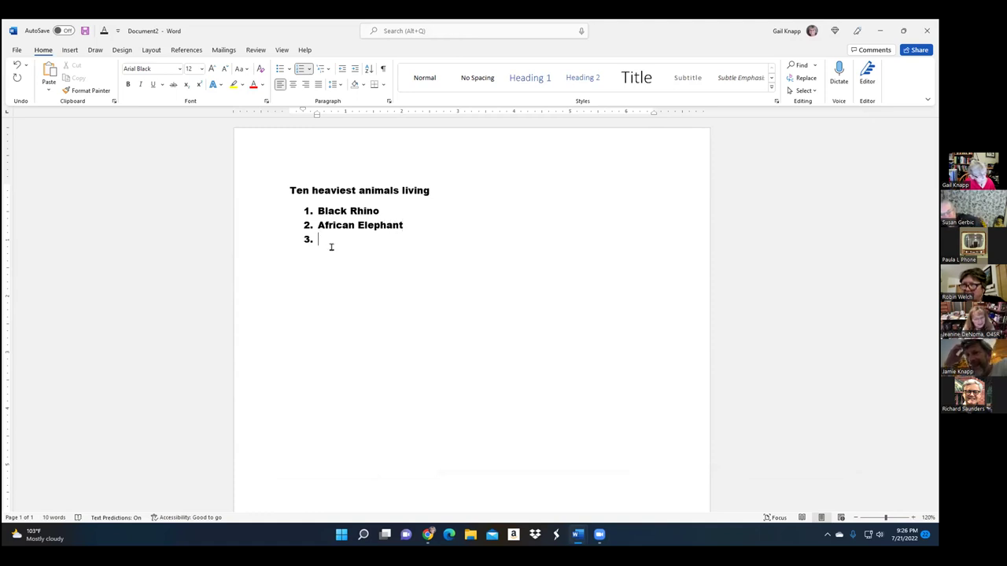
pyautogui.write('Asian Elephant')
pyautogui.press('Return')
pyautogui.write('White Rhino')
pyautogui.press('Return')
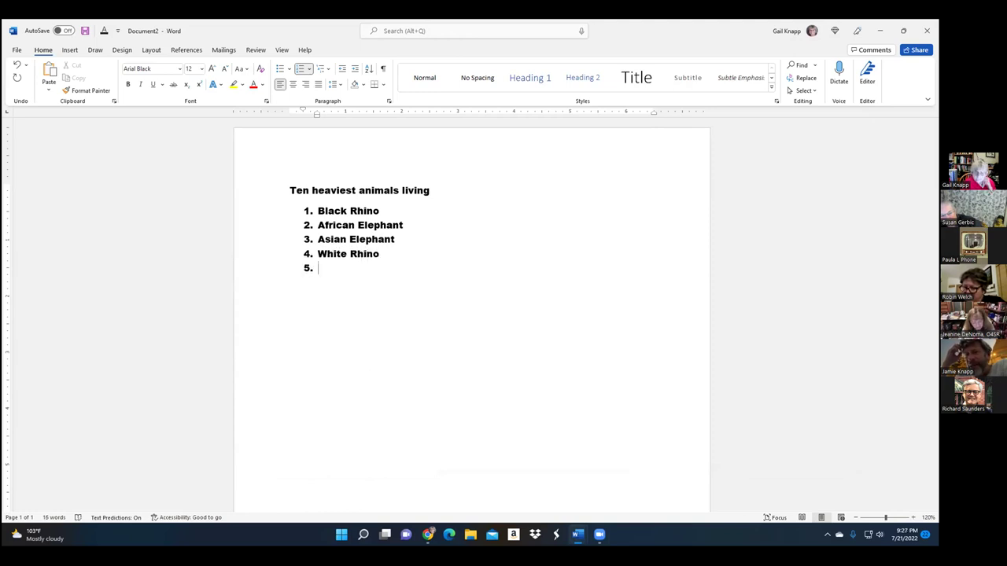
# Add Hippo and Indian Rhino as items 5 and 6 of the numbered list
pyautogui.write('Hippo')
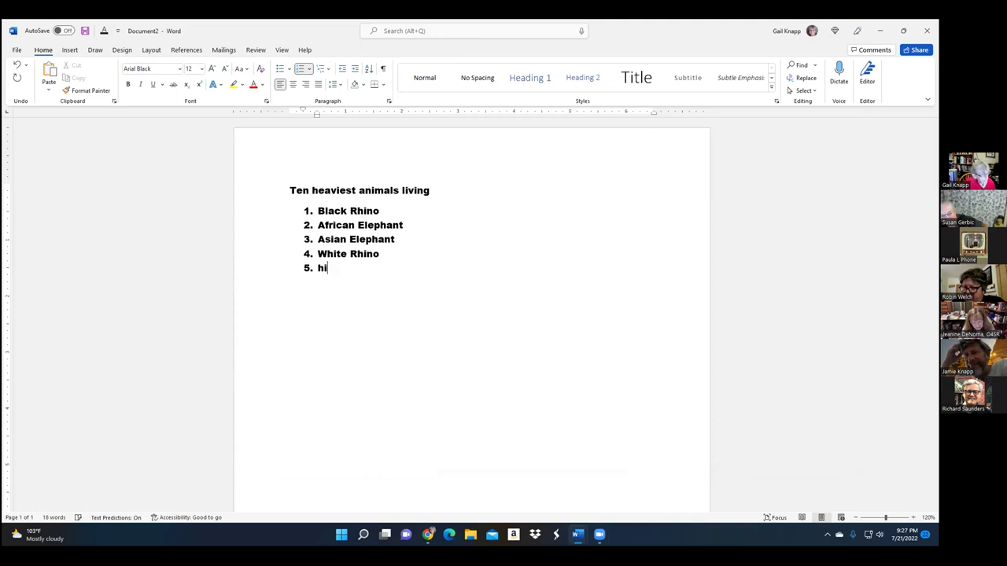
pyautogui.press('Return')
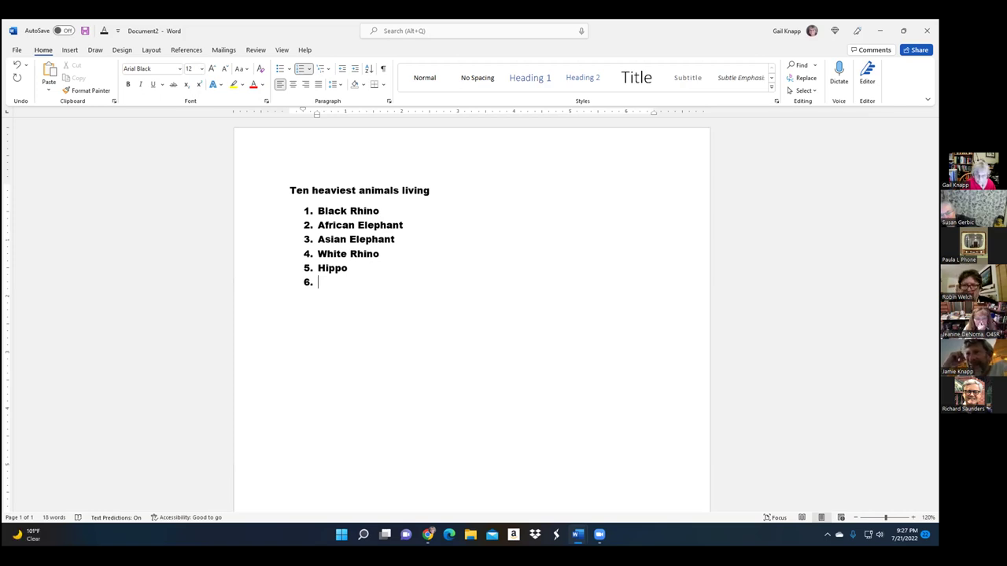
pyautogui.write('Indian')
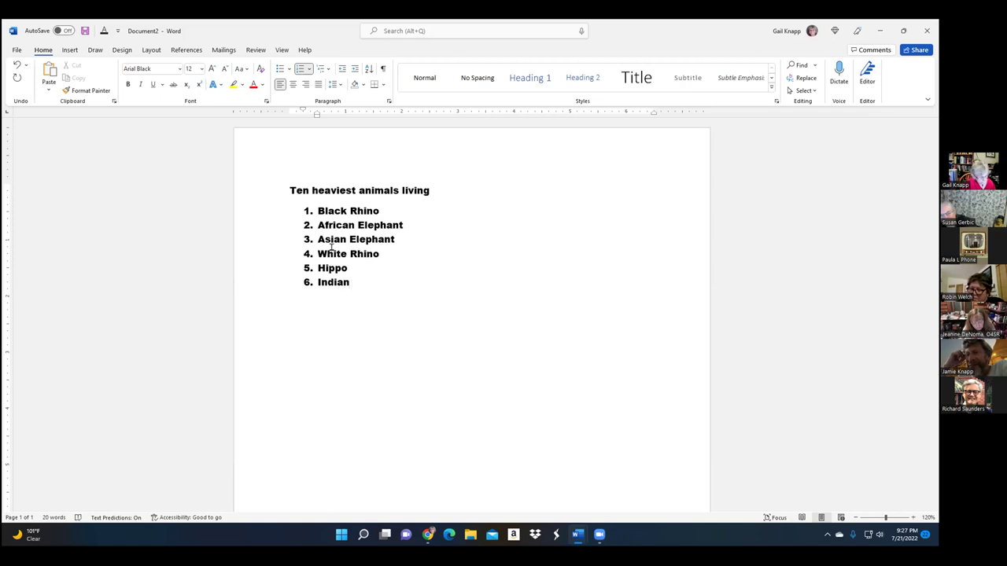
pyautogui.write(' Rhino')
pyautogui.press('Return')
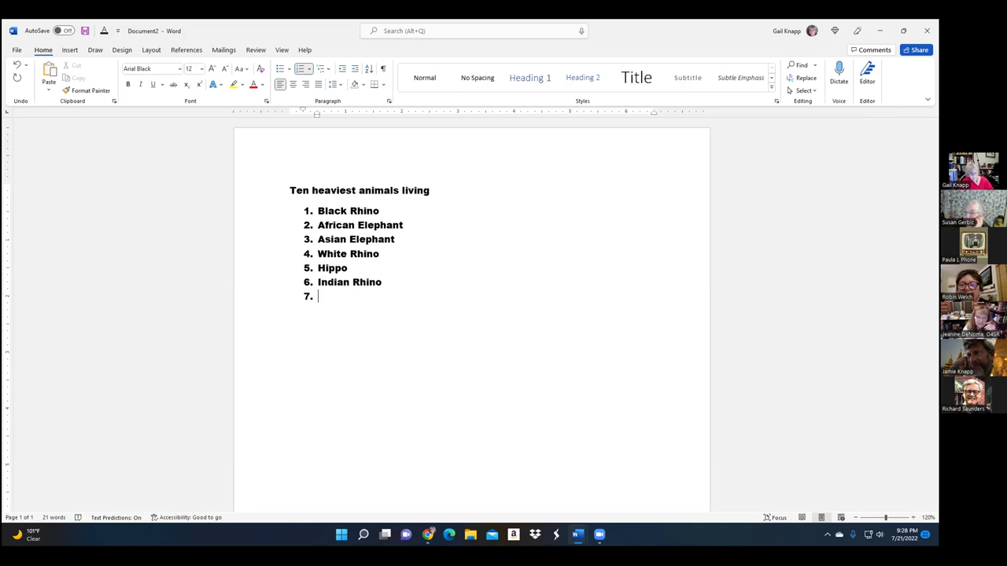
# Add Bison and Water Buffalo as items 7 and 8, correcting the spelling of Buffalo
pyautogui.write('bison')
pyautogui.press('Return')
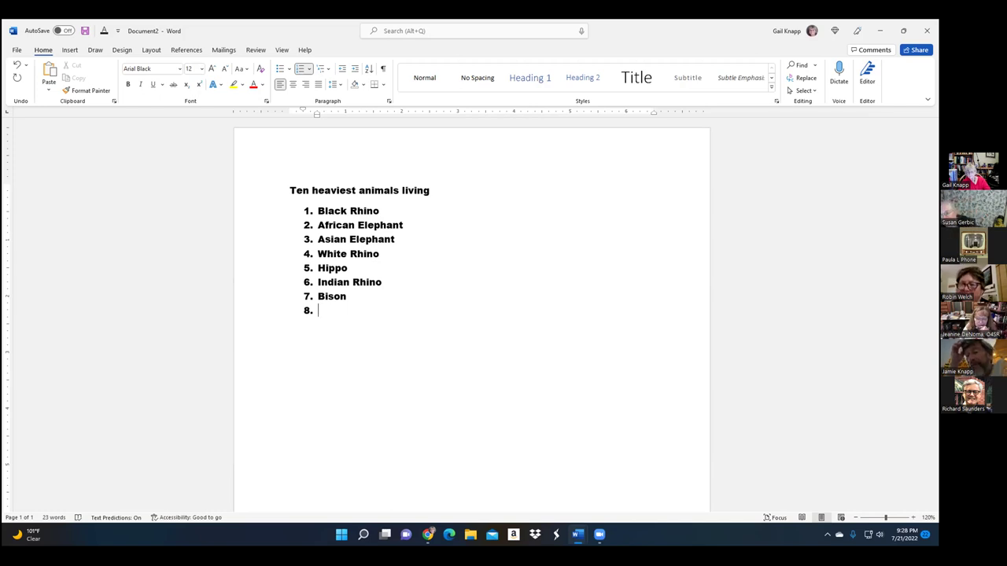
pyautogui.write('Wa')
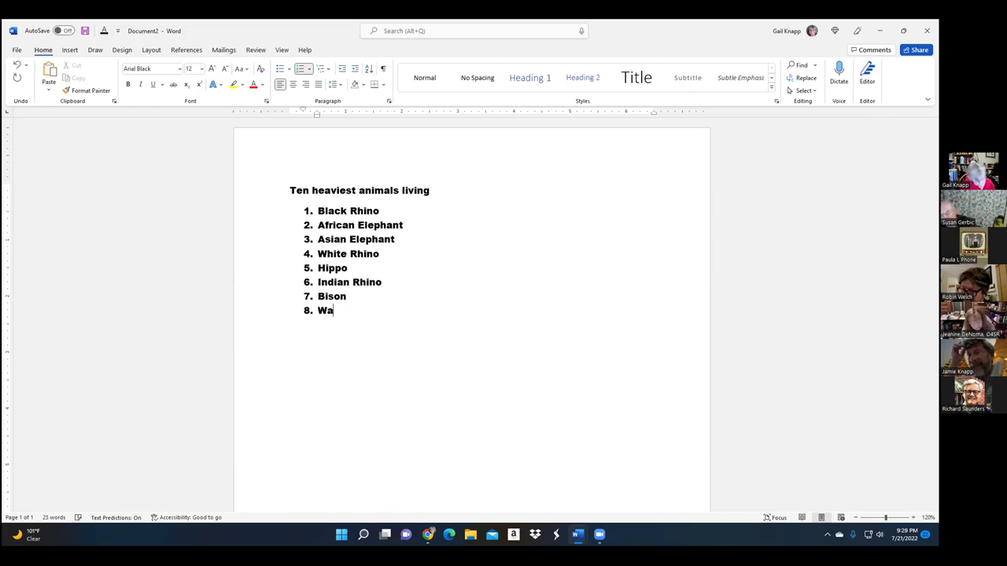
pyautogui.write('ter B')
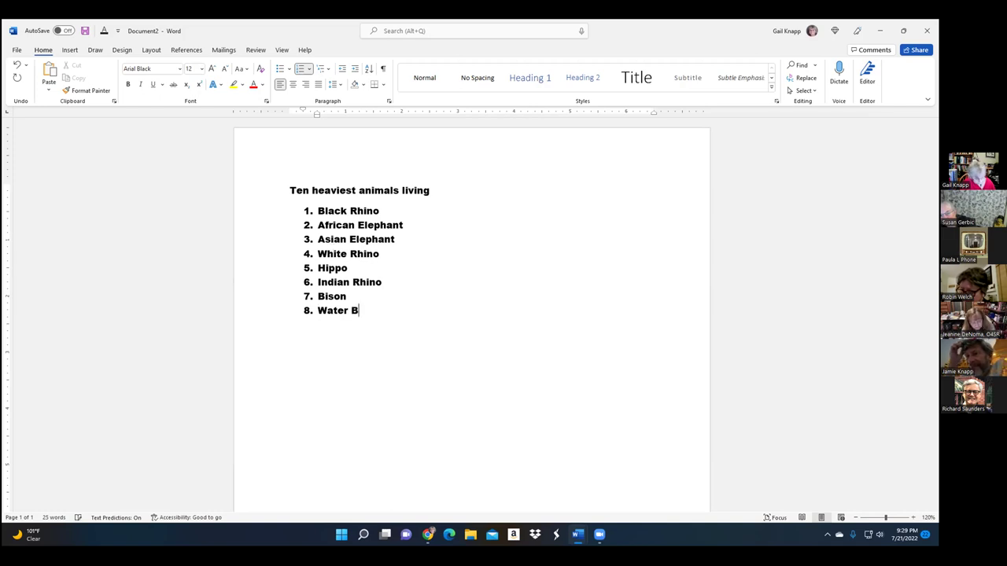
pyautogui.write('ufalo')
pyautogui.press('Return')
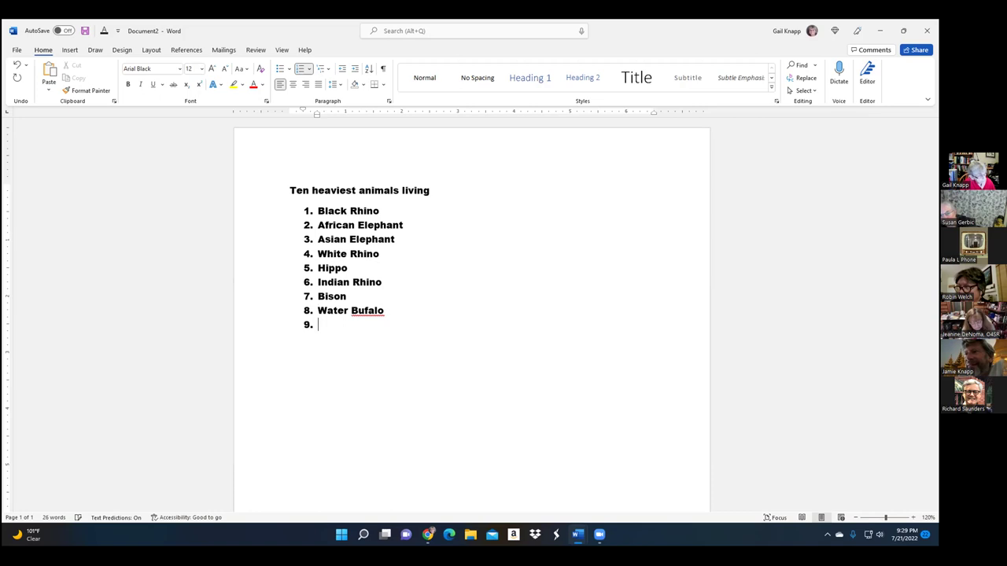
pyautogui.rightClick(364, 311)
pyautogui.click(353, 332)
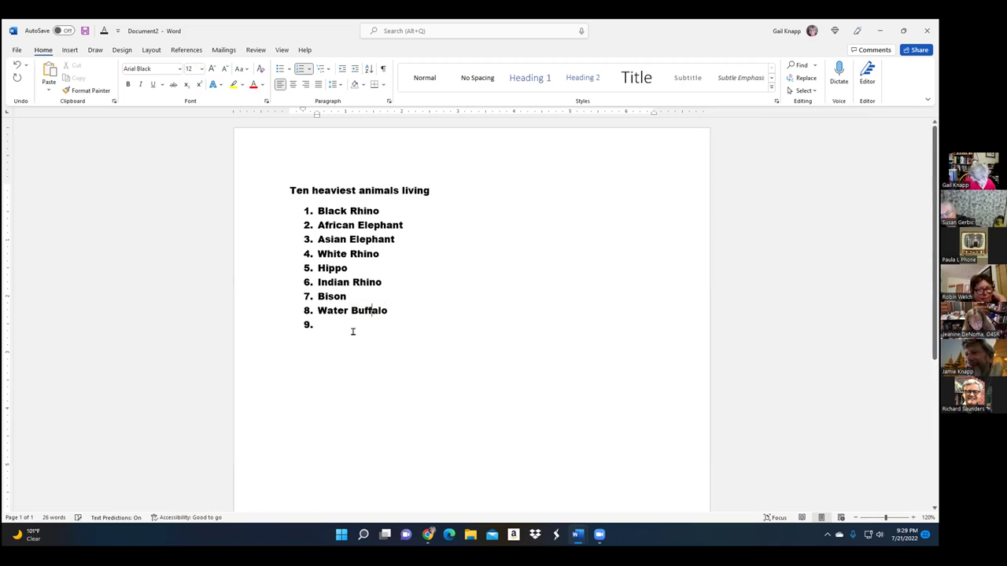
# Add Bull as item 9 and Kodiak Bear as item 10 of the numbered list
pyautogui.click(319, 326)
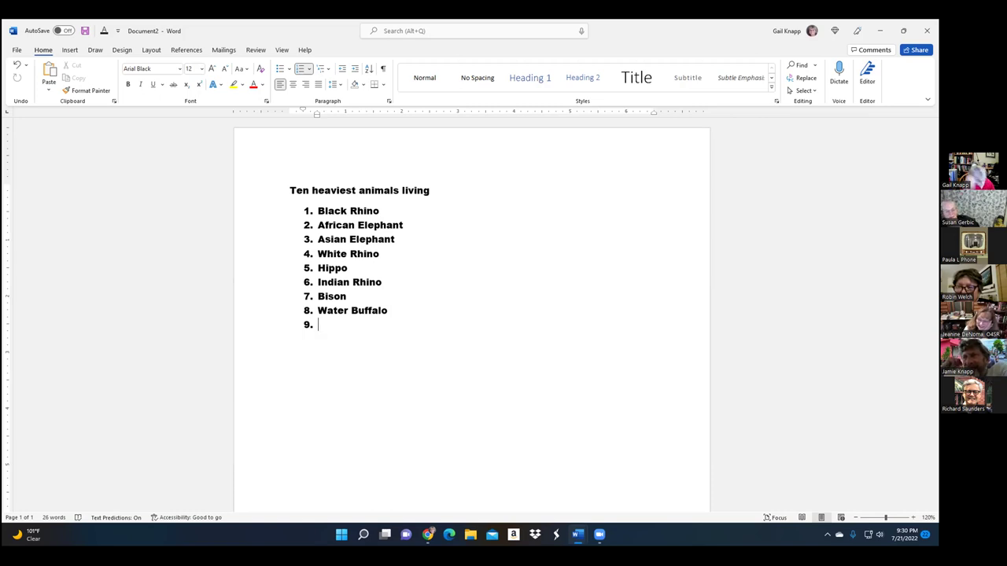
pyautogui.write('Bull')
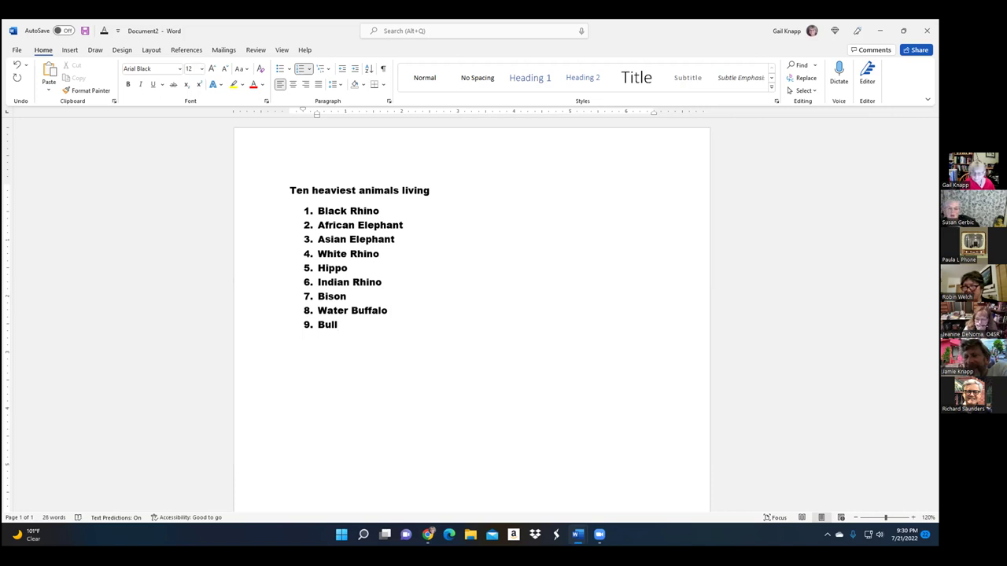
pyautogui.press('Return')
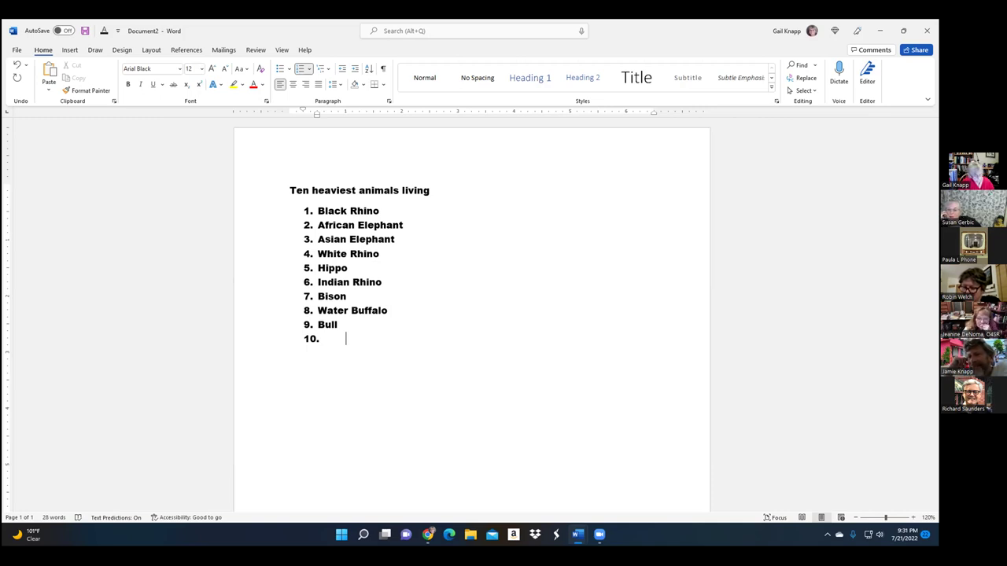
pyautogui.write('K')
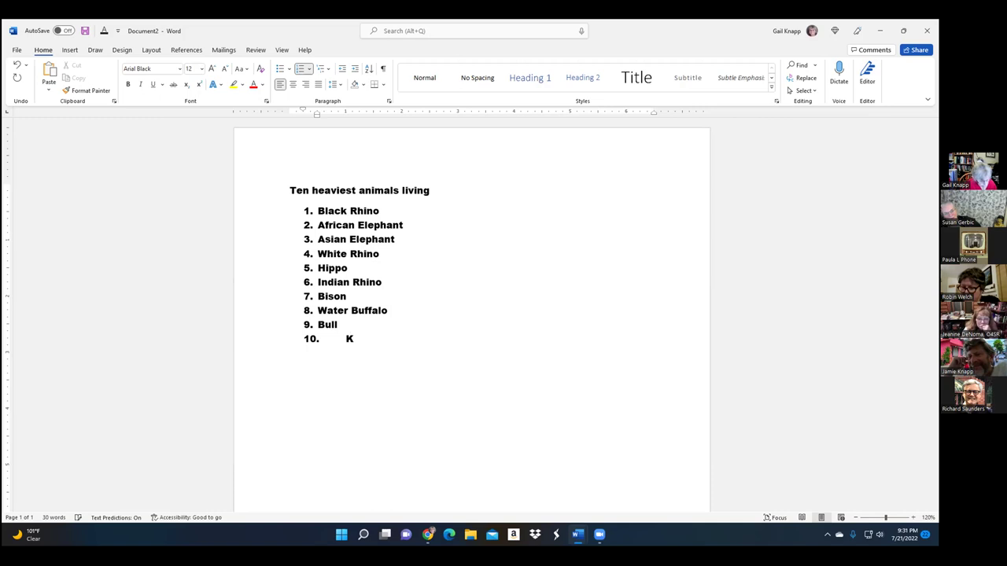
pyautogui.write('odiak ')
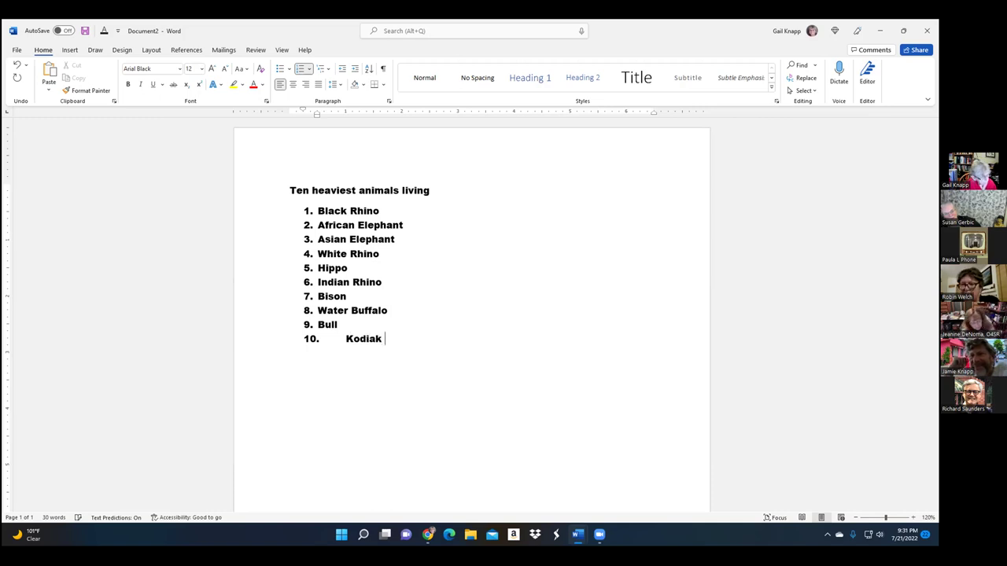
pyautogui.write('Ber')
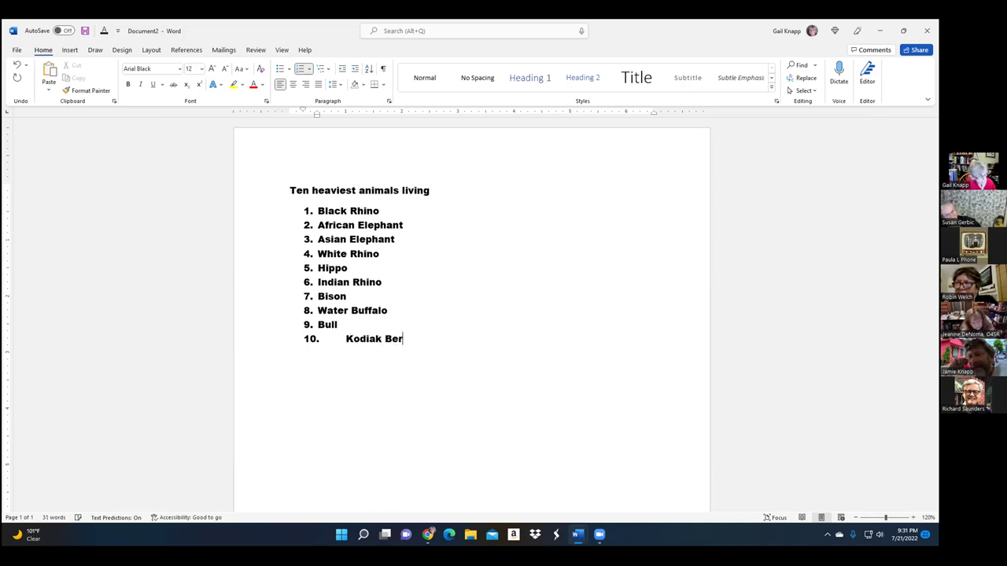
pyautogui.press('BackSpace')
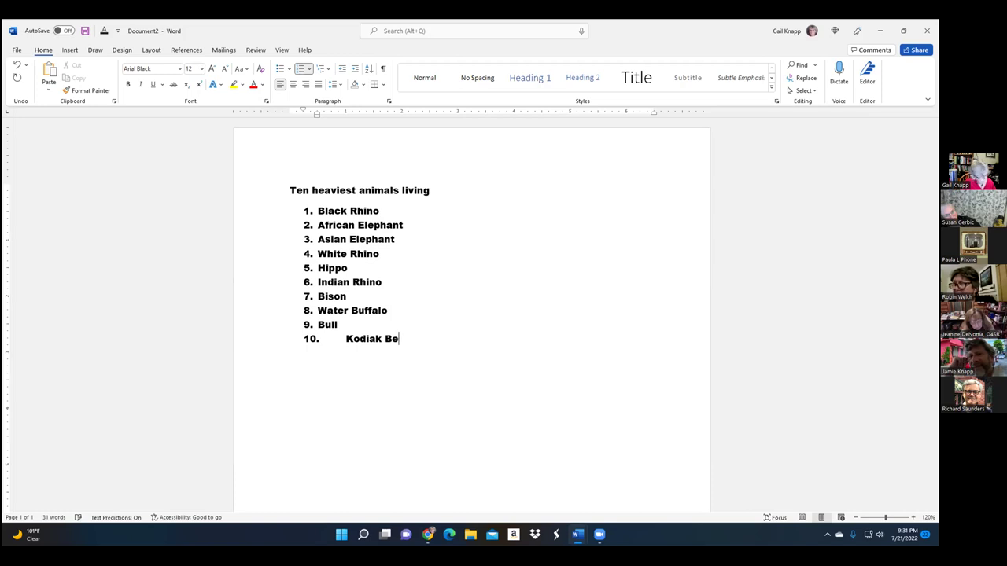
pyautogui.write('ar')
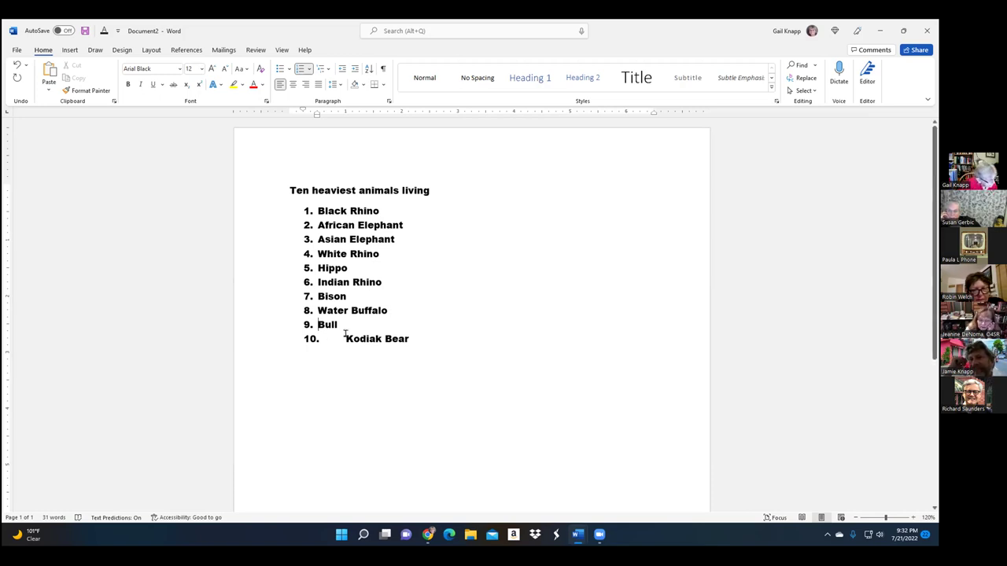
# Replace Bull in item 9 with Polar Bears and delete the Indian Rhino item from the list
pyautogui.moveTo(338, 326); pyautogui.dragTo(317, 325)
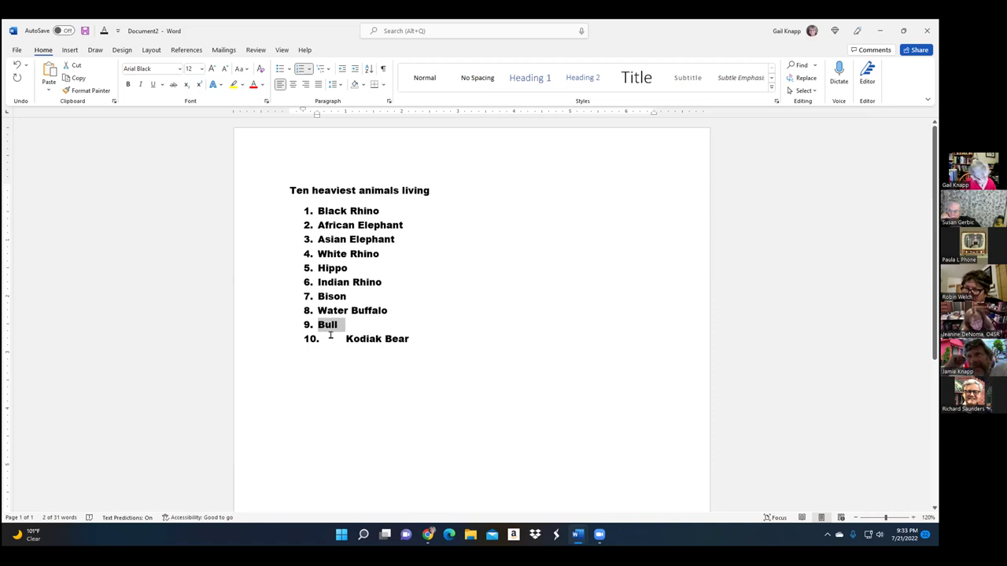
pyautogui.write('P')
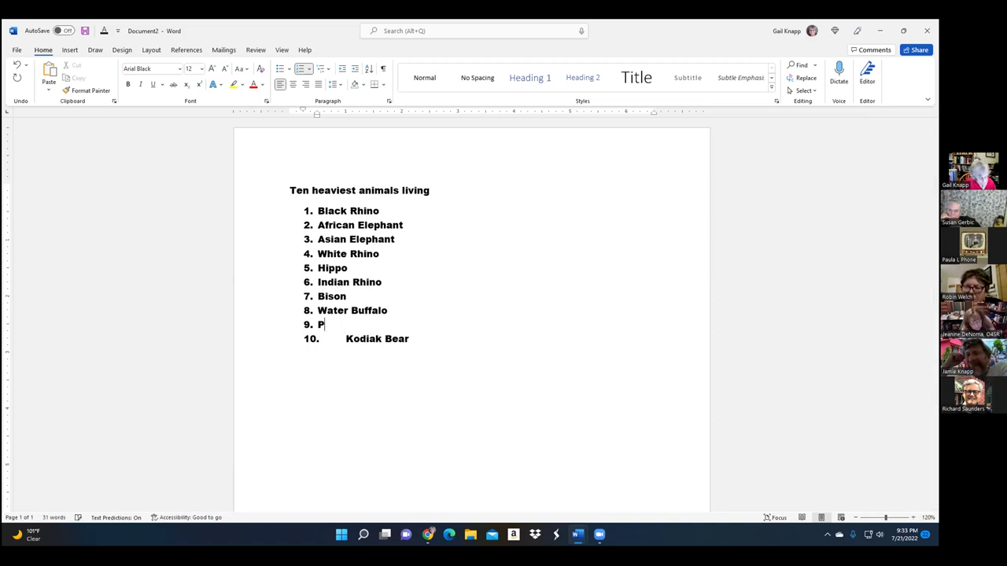
pyautogui.write('olar')
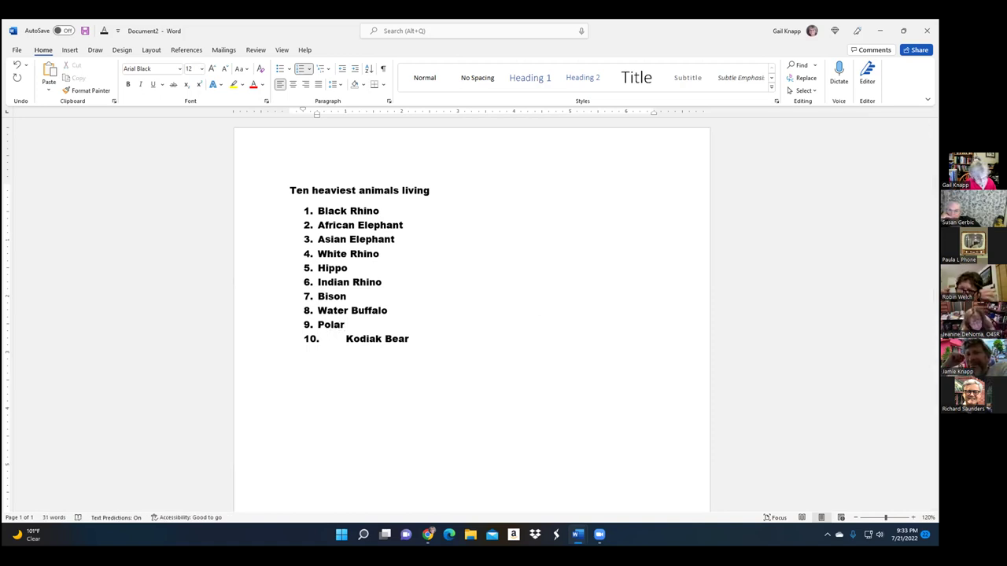
pyautogui.write(' Bears')
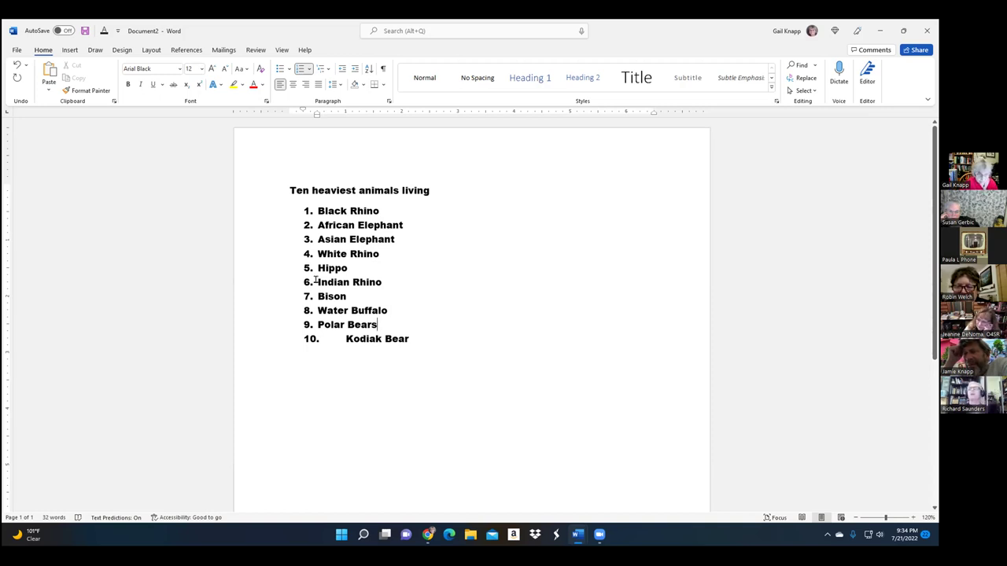
pyautogui.moveTo(315, 280); pyautogui.dragTo(381, 282)
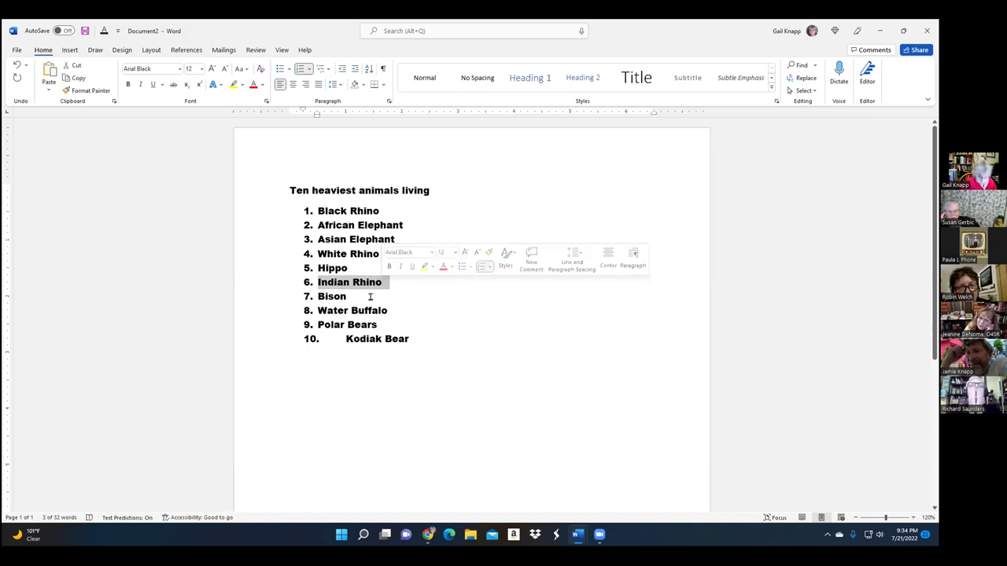
pyautogui.press('Delete')
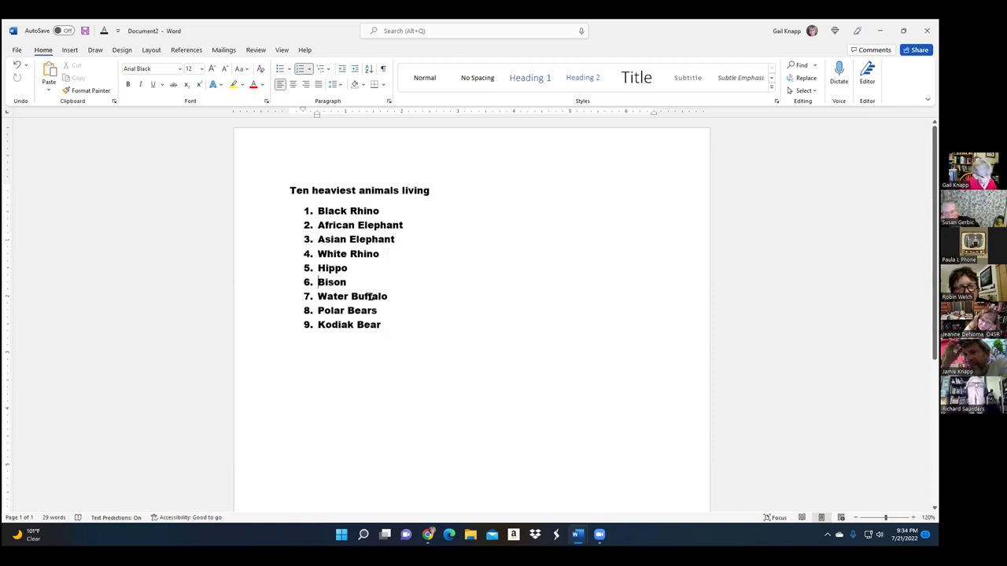
# Add Longhorn bull as item 10 after Kodiak Bear and end the numbered list
pyautogui.click(383, 324)
pyautogui.press('Return')
pyautogui.write('Longhorm')
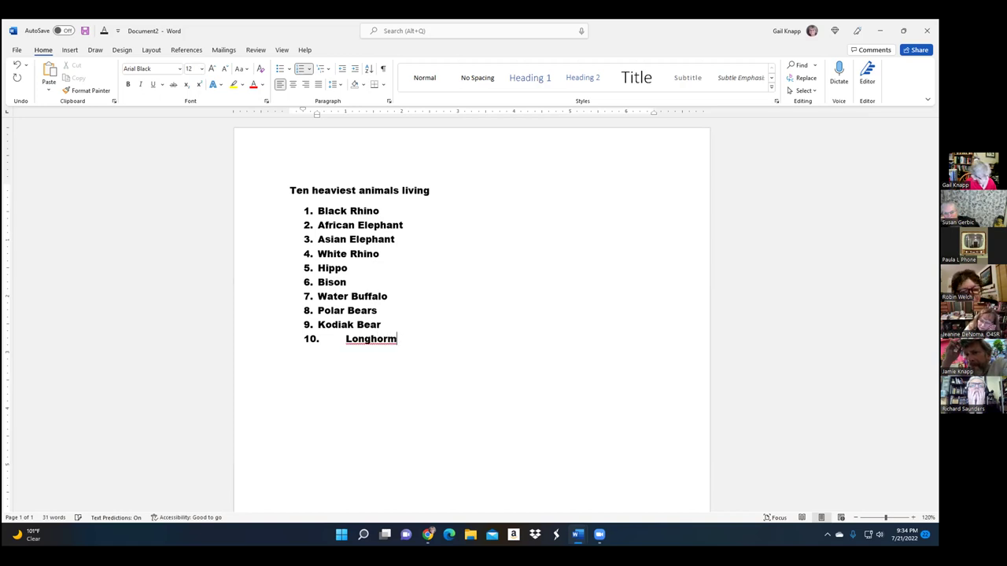
pyautogui.press('BackSpace')
pyautogui.write('n bull')
pyautogui.press('Return')
pyautogui.press('Return')
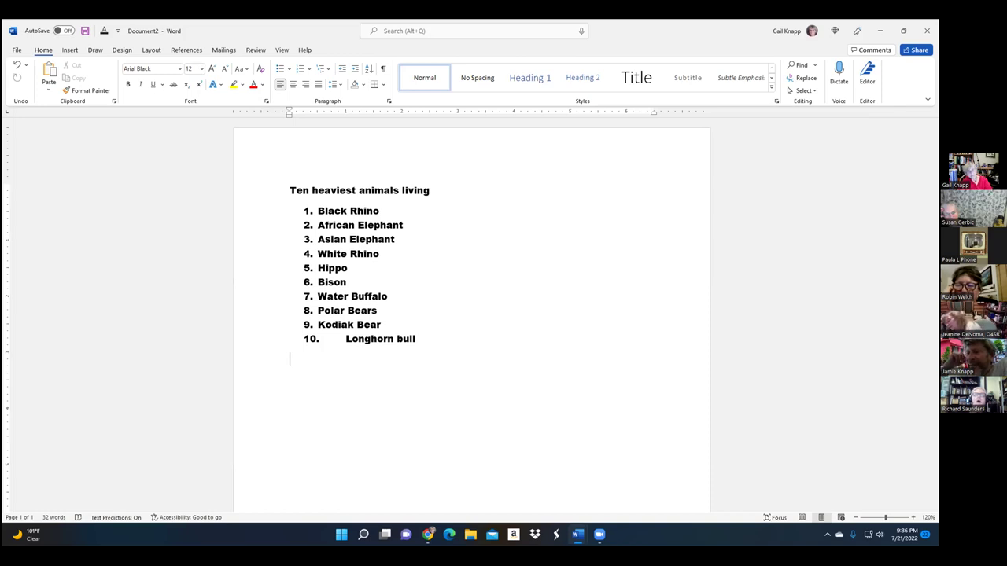
# Replace the word Longhorn in item 10 with Brahma, keeping the word bull
pyautogui.click(393, 338)
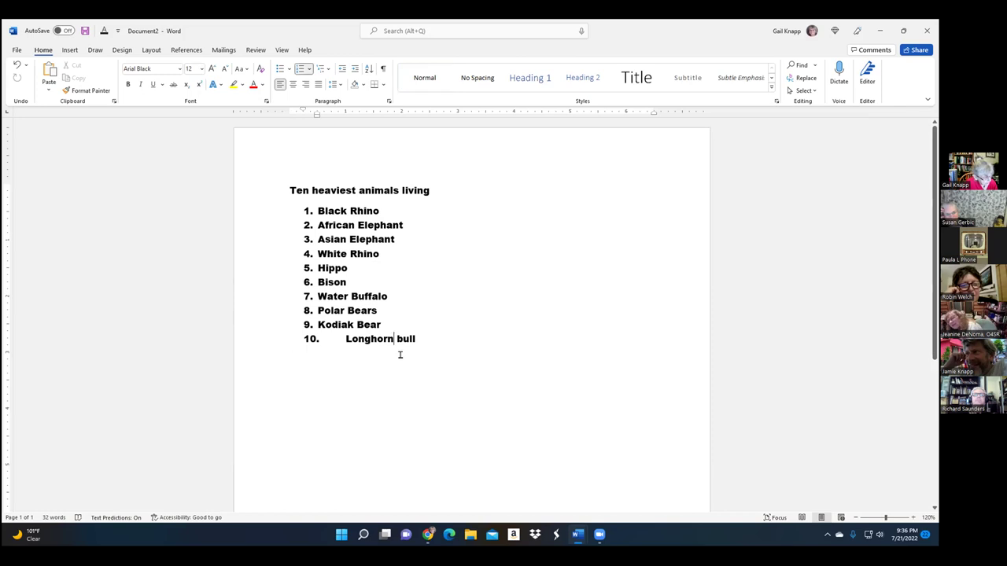
pyautogui.press('BackSpace')
pyautogui.press('BackSpace')
pyautogui.press('BackSpace')
pyautogui.press('BackSpace')
pyautogui.press('BackSpace')
pyautogui.press('BackSpace')
pyautogui.press('BackSpace')
pyautogui.press('BackSpace')
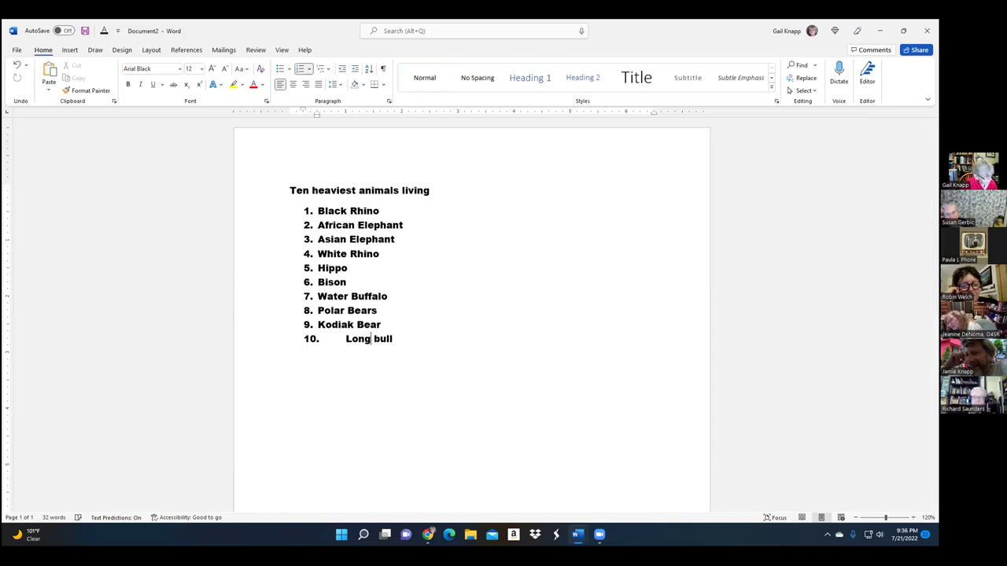
pyautogui.write('Brham')
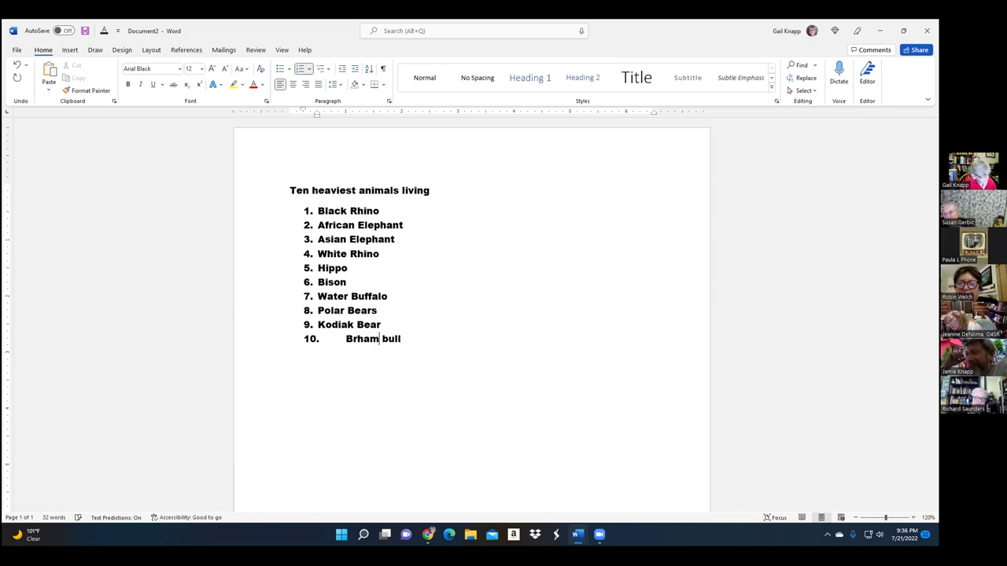
pyautogui.press('BackSpace')
pyautogui.press('BackSpace')
pyautogui.press('BackSpace')
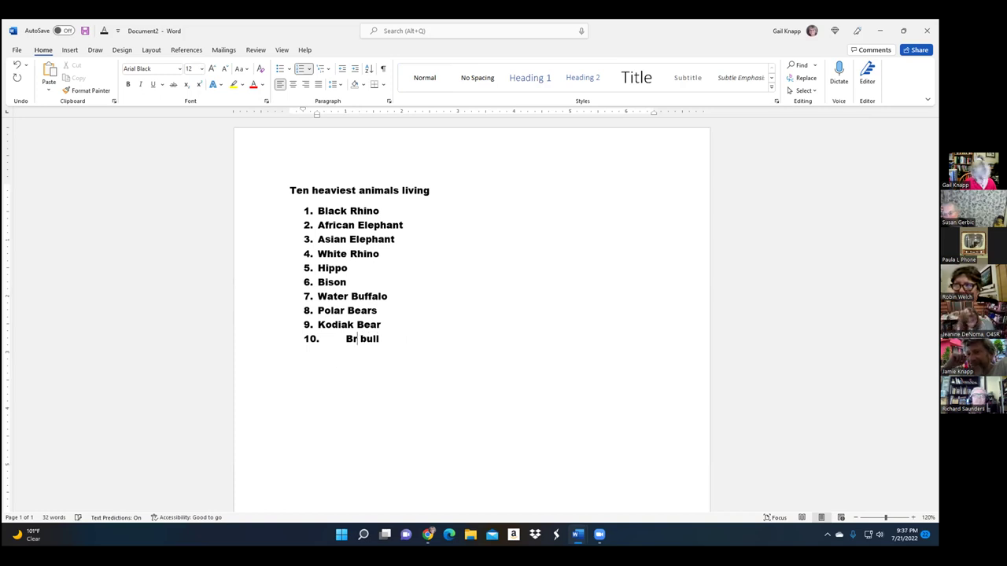
pyautogui.write('ahma')
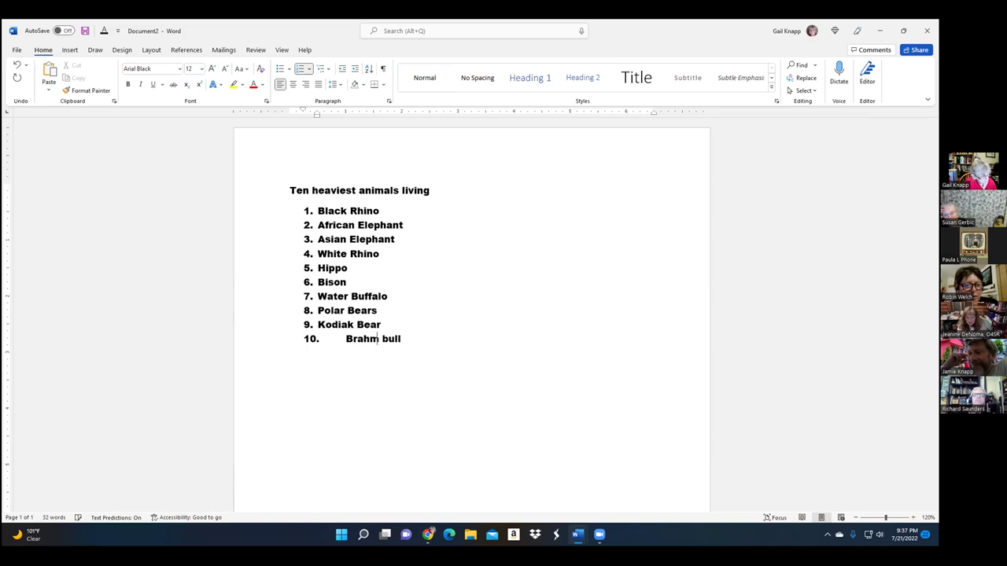